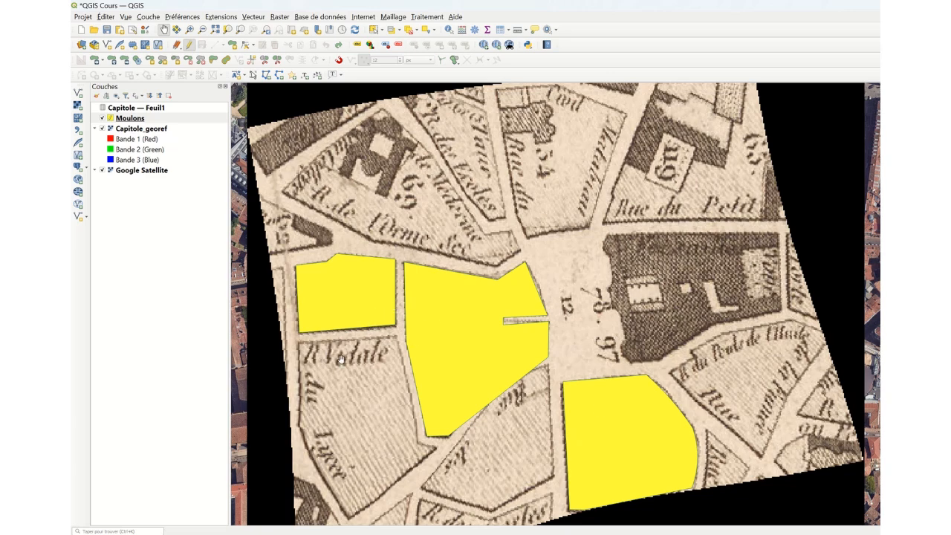
Step: Switch to the Capitole workbook in Excel and review its ID, Nom, Population, Travaux, Hommes, Femmes and Enfants columns
click(201, 533)
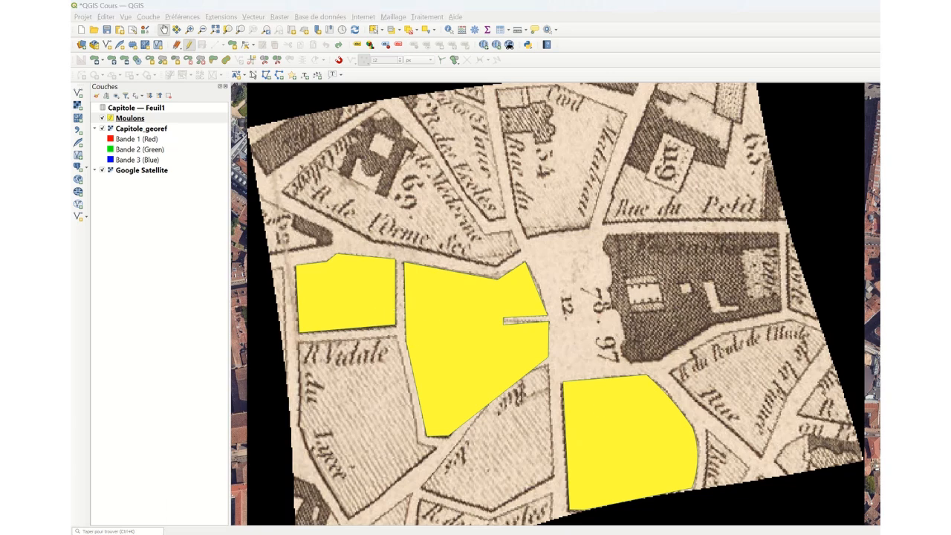
drag(490, 161, 476, 53)
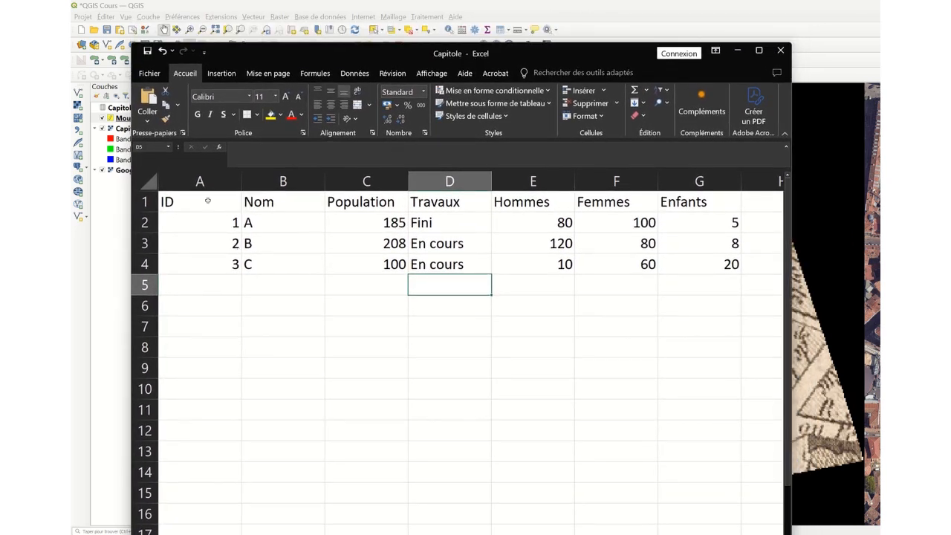
drag(208, 200, 297, 259)
drag(283, 201, 287, 273)
drag(372, 202, 368, 271)
drag(454, 201, 455, 265)
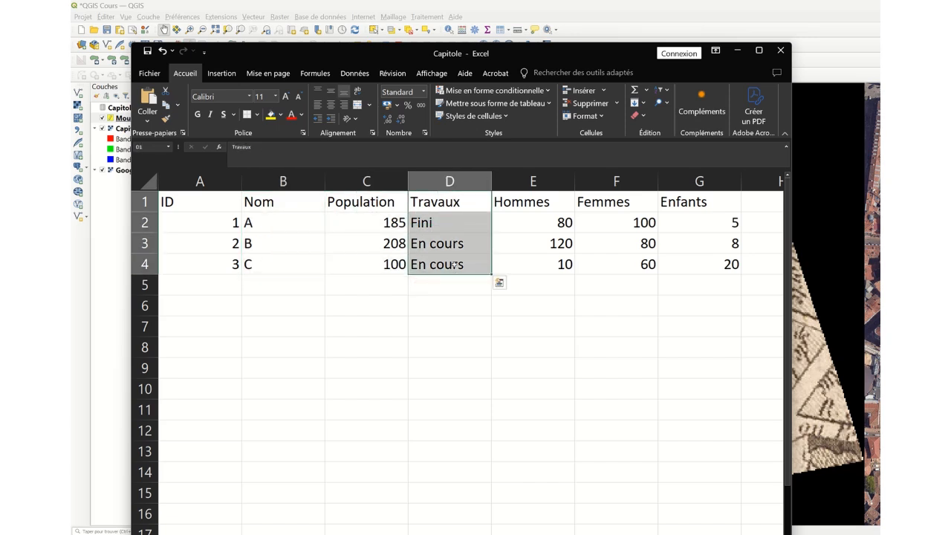
click(519, 205)
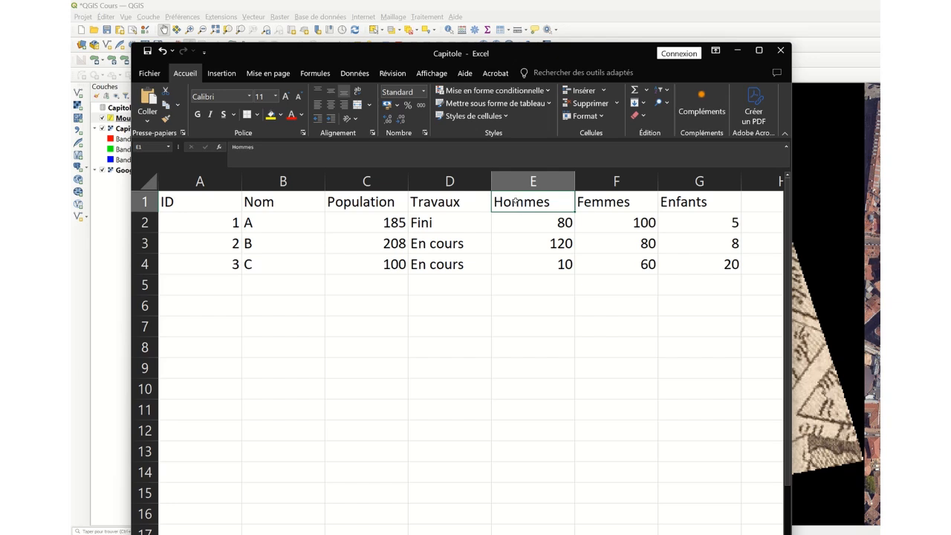
drag(517, 208, 520, 268)
drag(600, 208, 619, 258)
drag(687, 202, 722, 265)
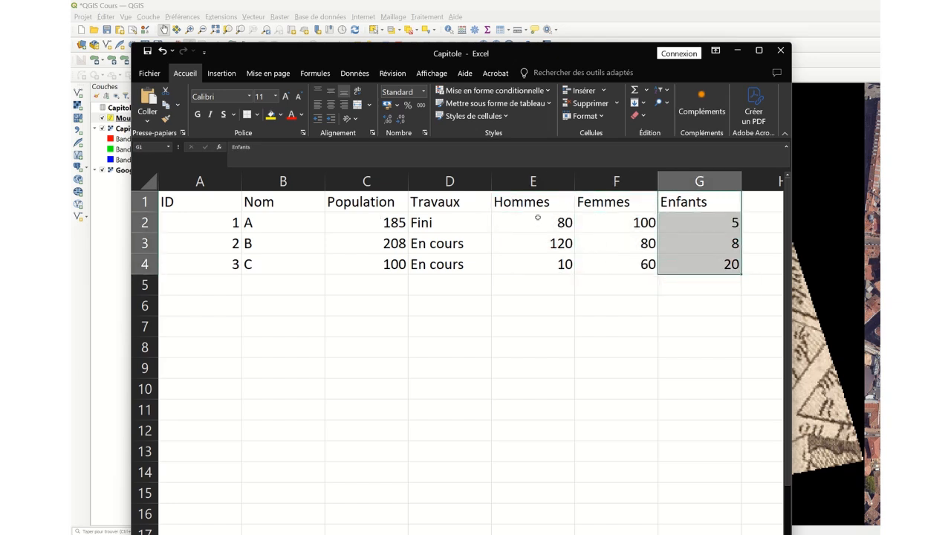
Step: Compare each row's Population with its Hommes, Femmes and Enfants figures, and close the workbook to return to QGIS
drag(538, 220, 702, 223)
click(368, 220)
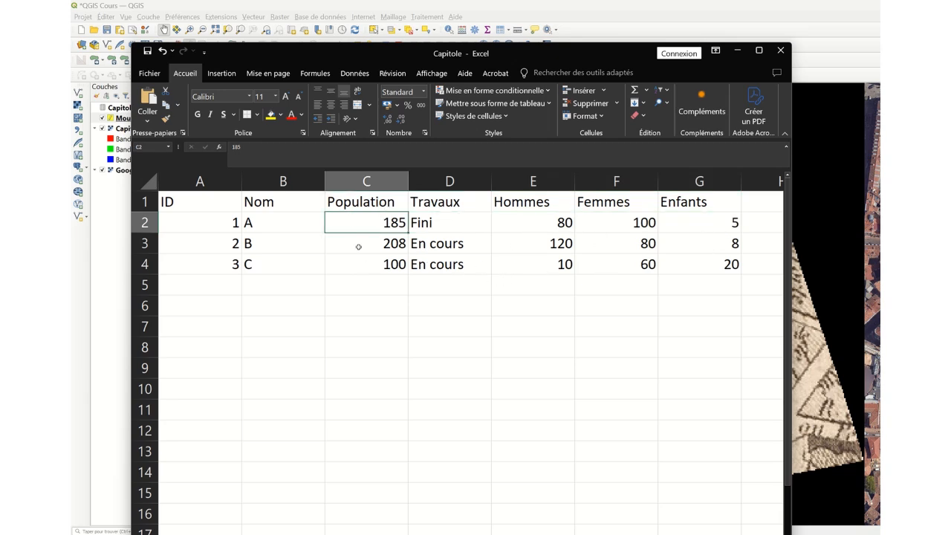
drag(216, 225, 680, 227)
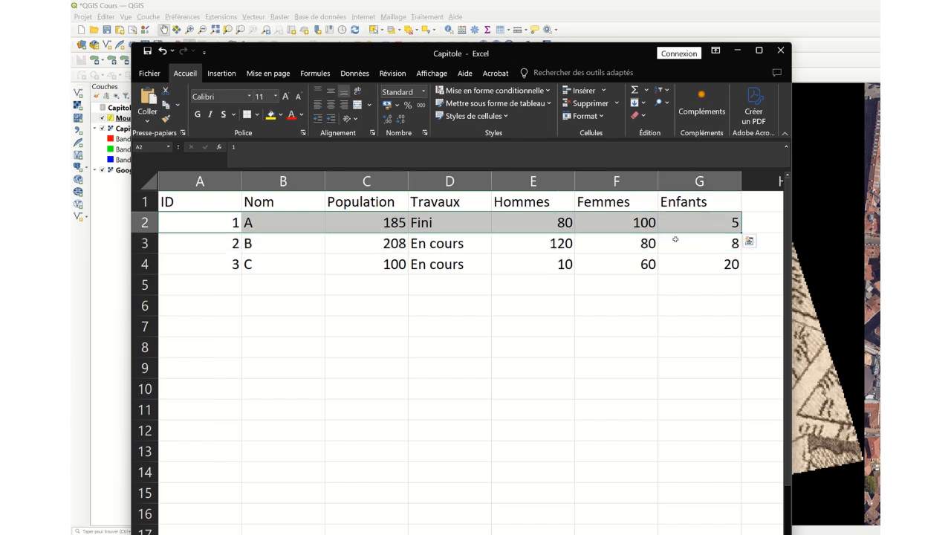
drag(533, 223, 713, 220)
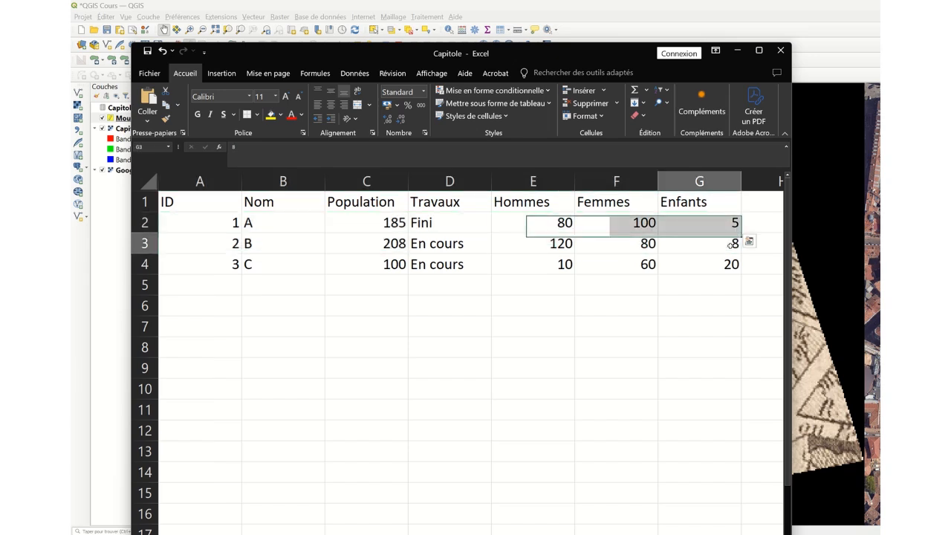
drag(533, 244, 713, 243)
drag(532, 264, 688, 269)
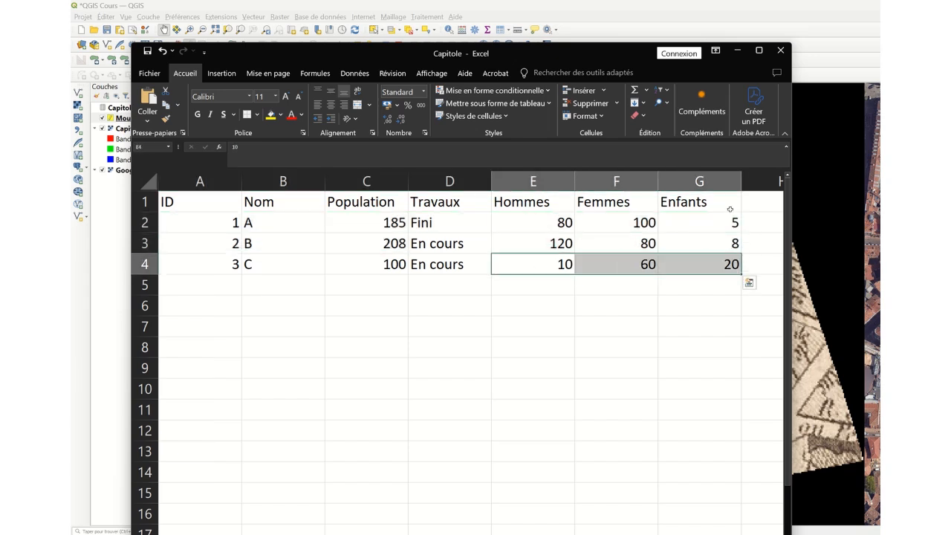
click(550, 221)
click(639, 220)
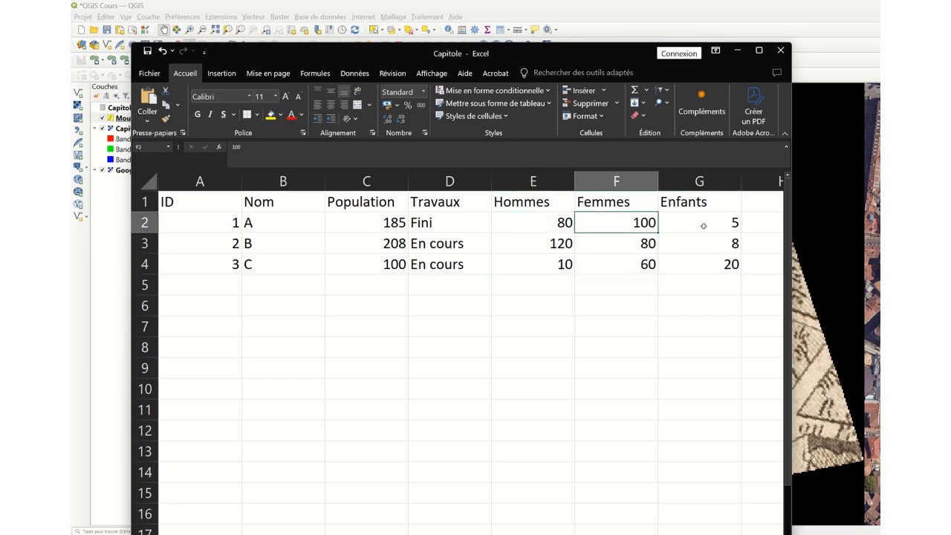
click(706, 225)
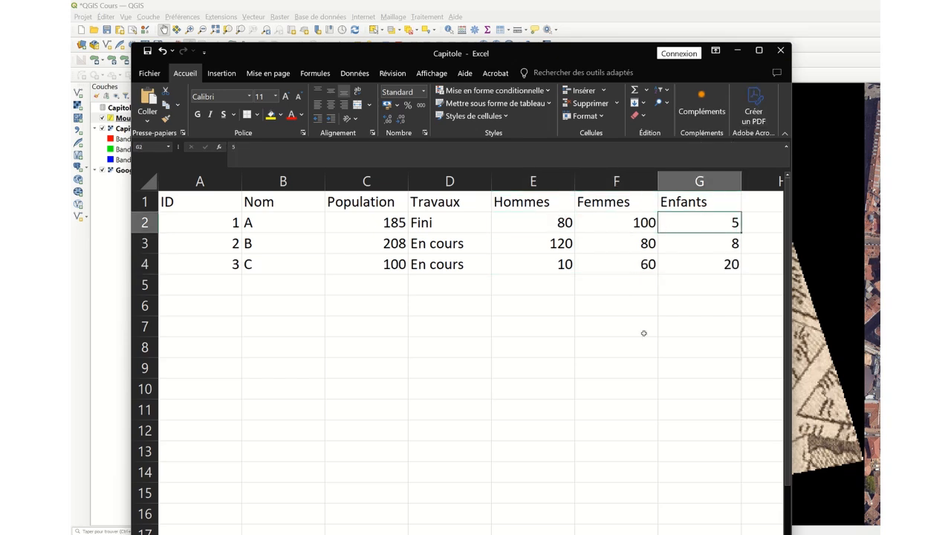
drag(536, 226, 698, 248)
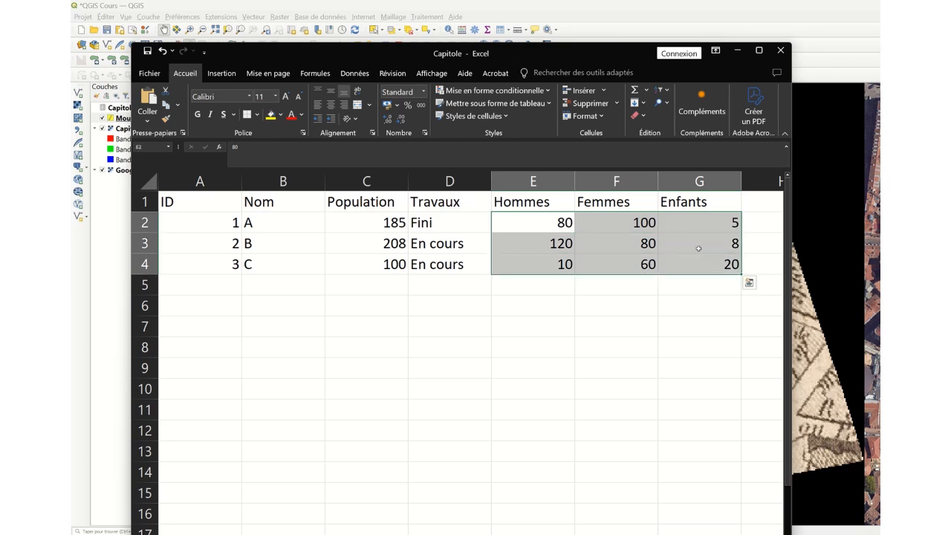
click(781, 51)
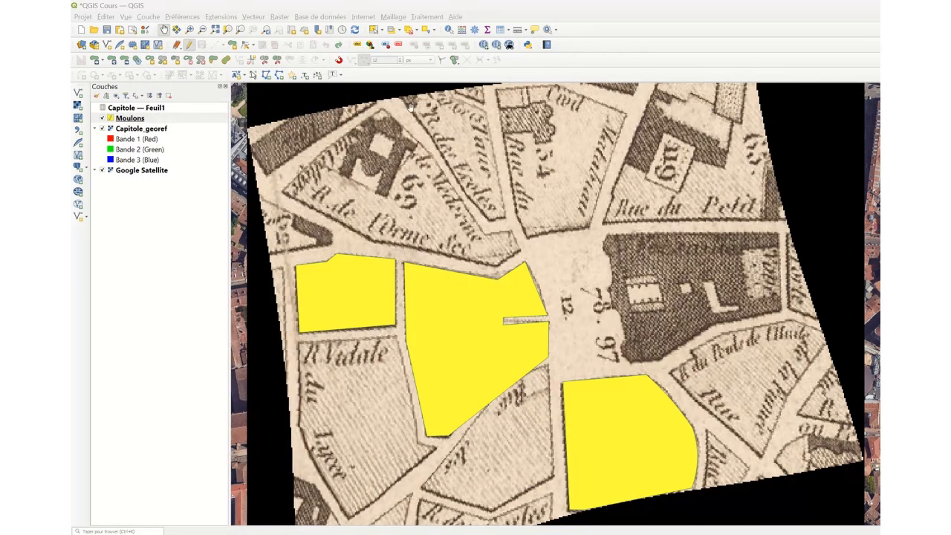
Step: Open the Moulons layer's properties and set its diagram type to pie chart (Diagramme en camembert)
click(130, 119)
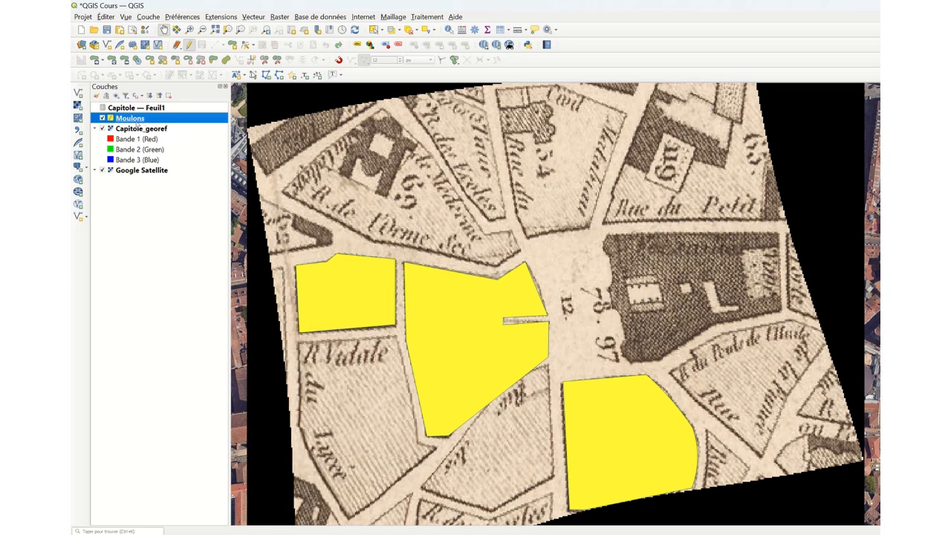
right_click(131, 119)
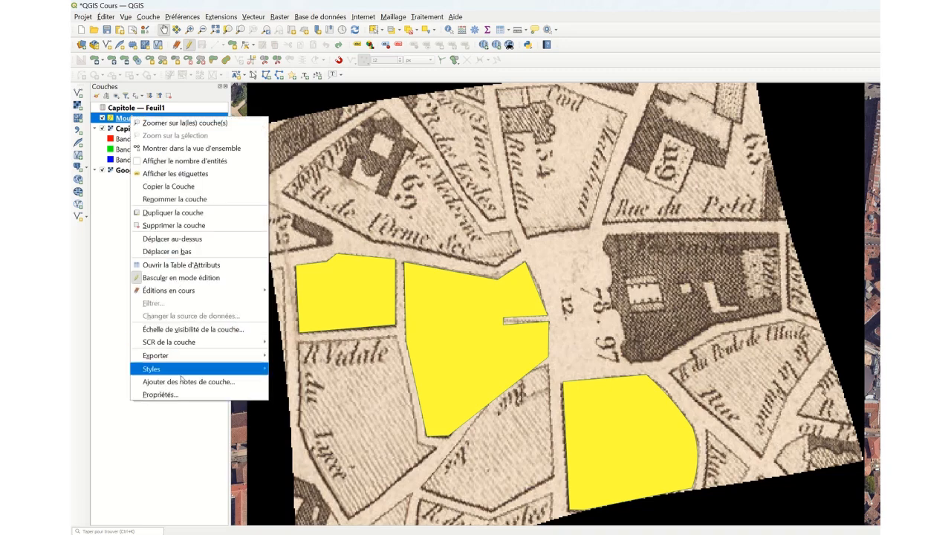
click(139, 120)
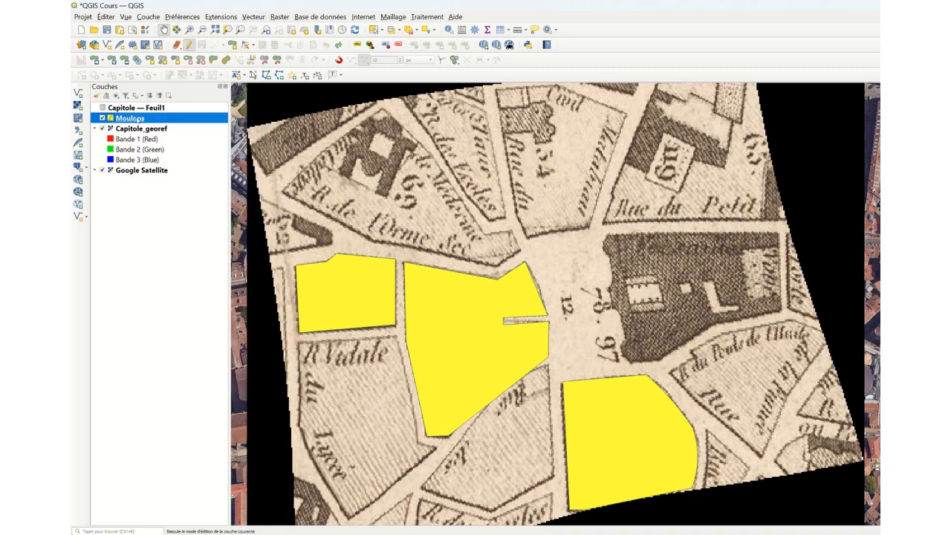
double_click(140, 119)
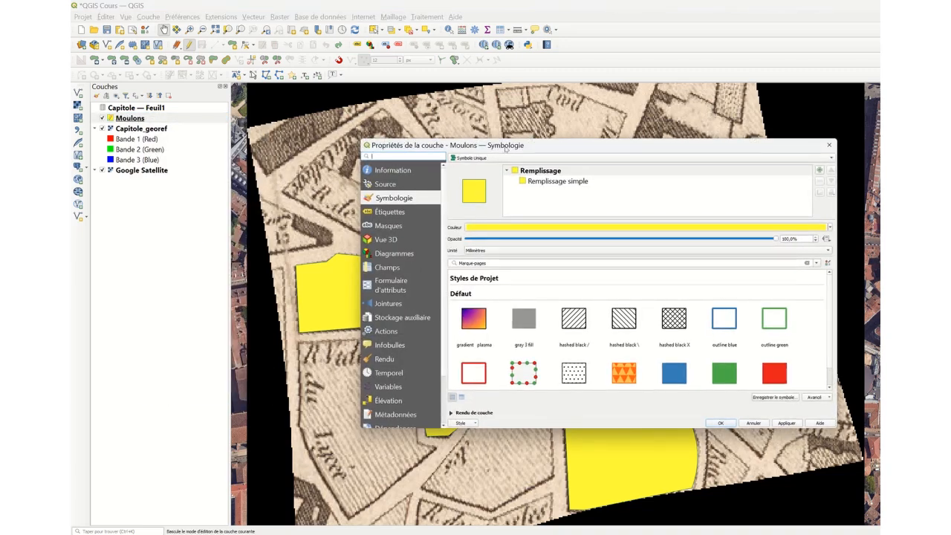
drag(505, 151, 428, 108)
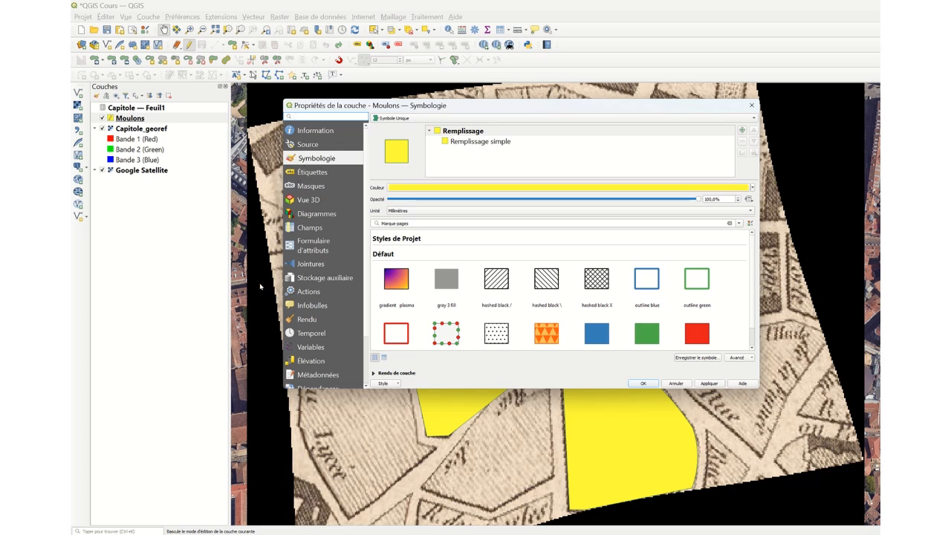
click(308, 214)
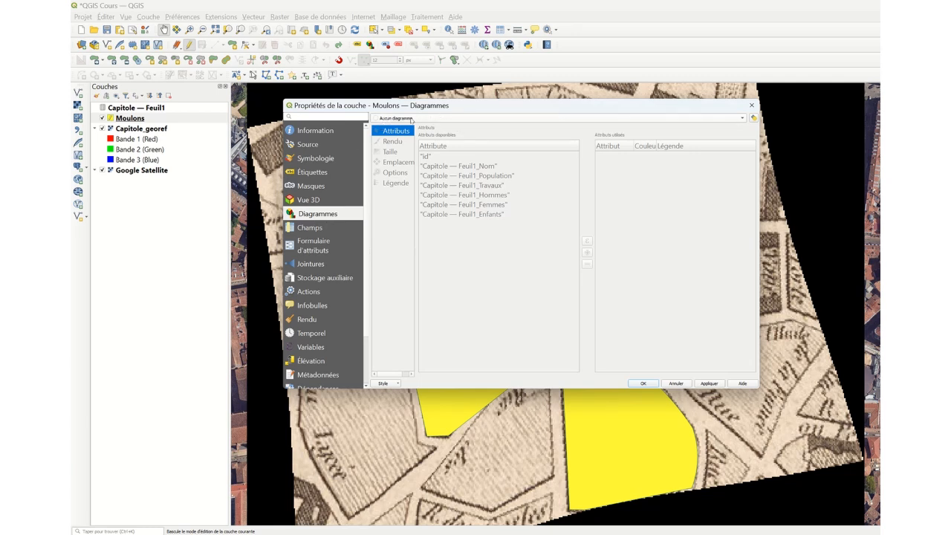
click(417, 120)
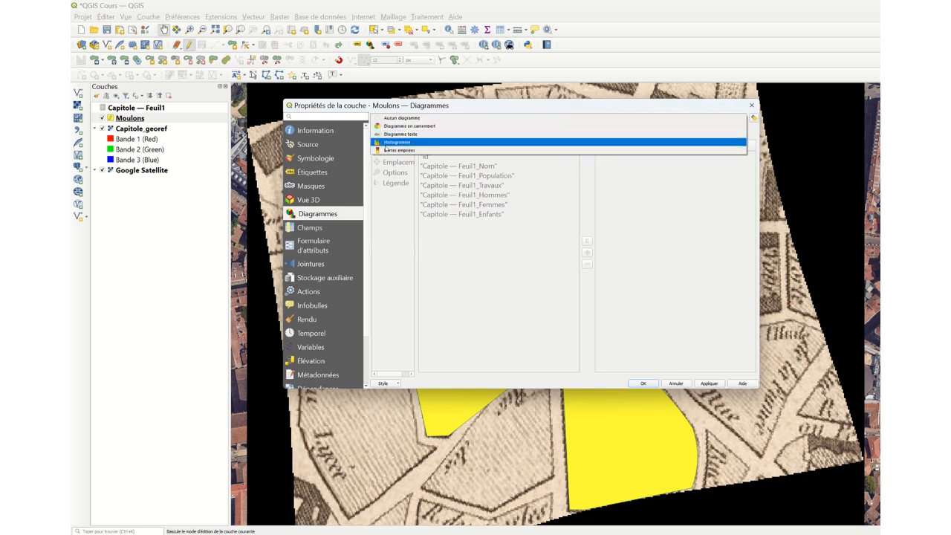
click(431, 128)
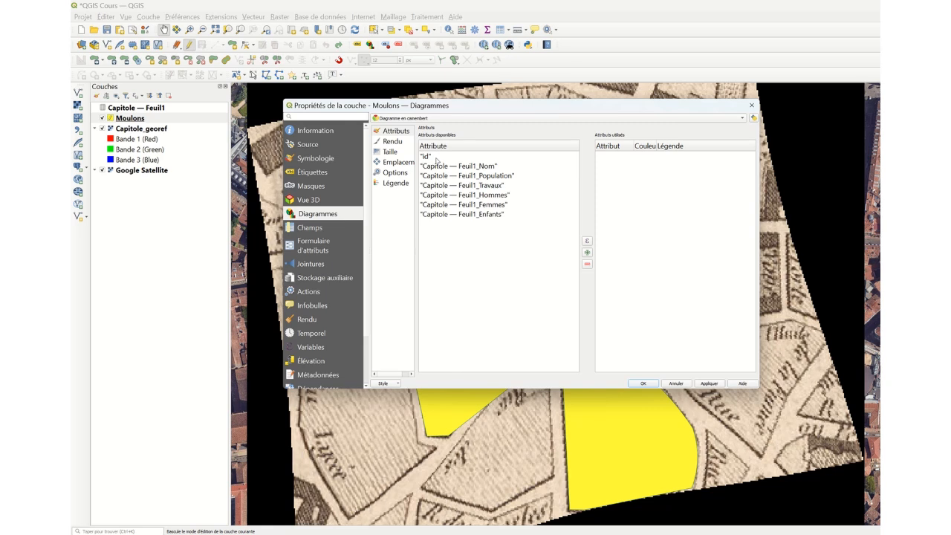
Step: Review the attributes available for the pie chart, from id through Capitole — Feuil1_Enfants
click(437, 158)
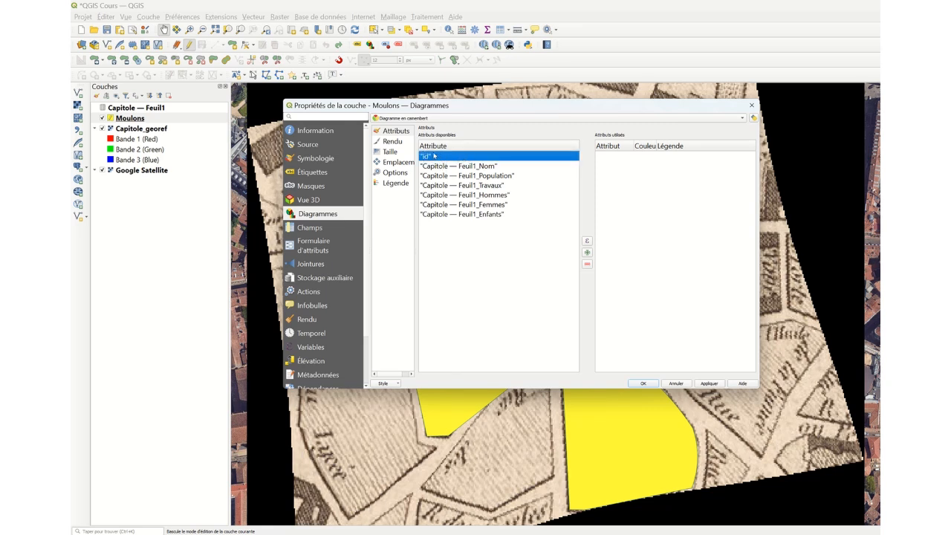
click(471, 165)
click(486, 176)
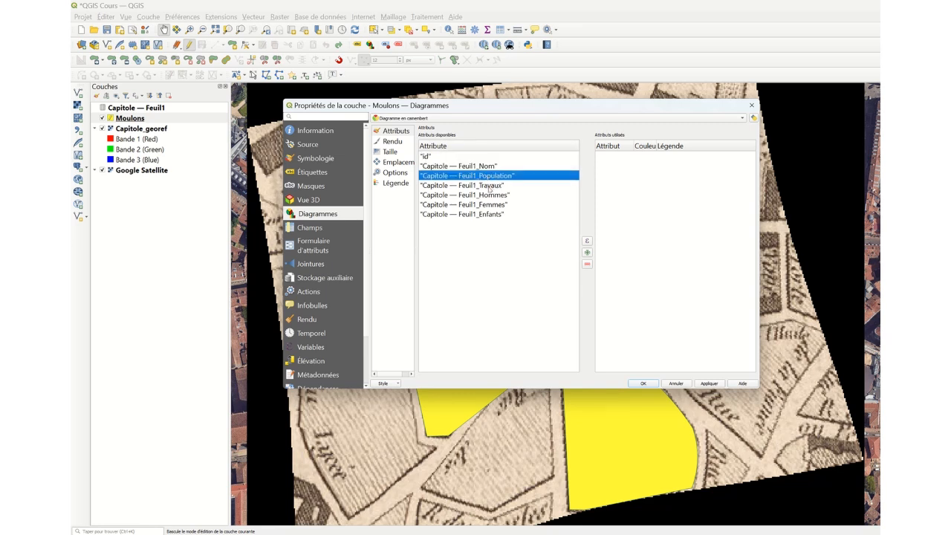
click(489, 185)
click(486, 195)
click(473, 205)
click(468, 221)
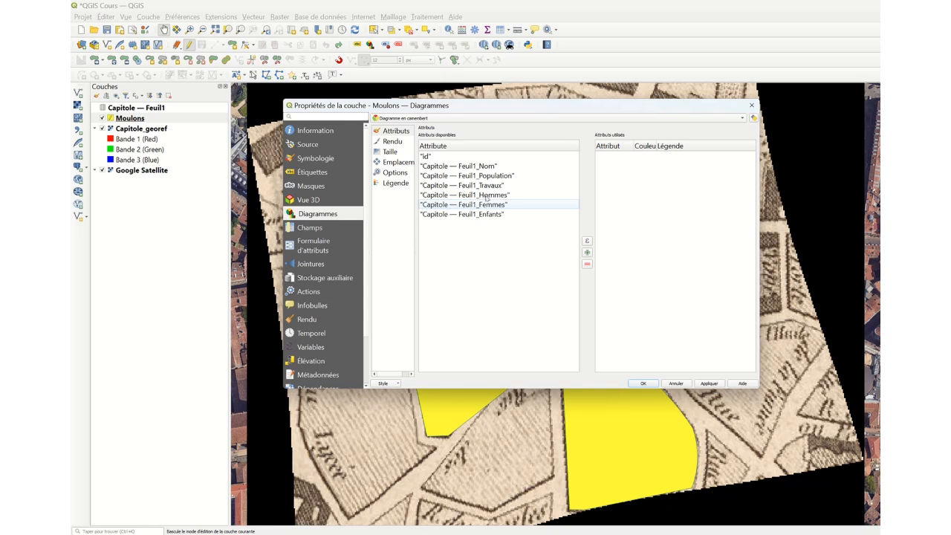
Step: Add the Capitole — Feuil1_Hommes attribute to the pie chart and give it a bright green colour
click(477, 196)
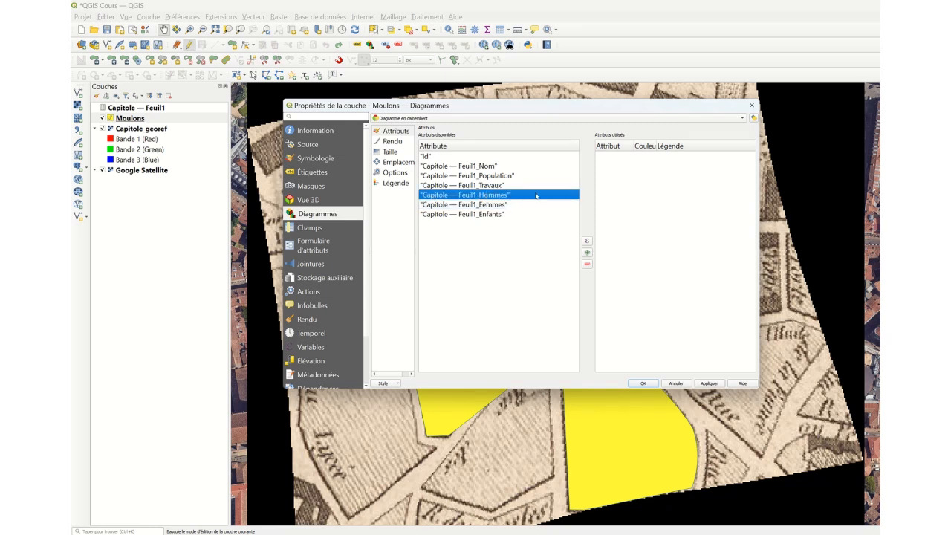
click(587, 253)
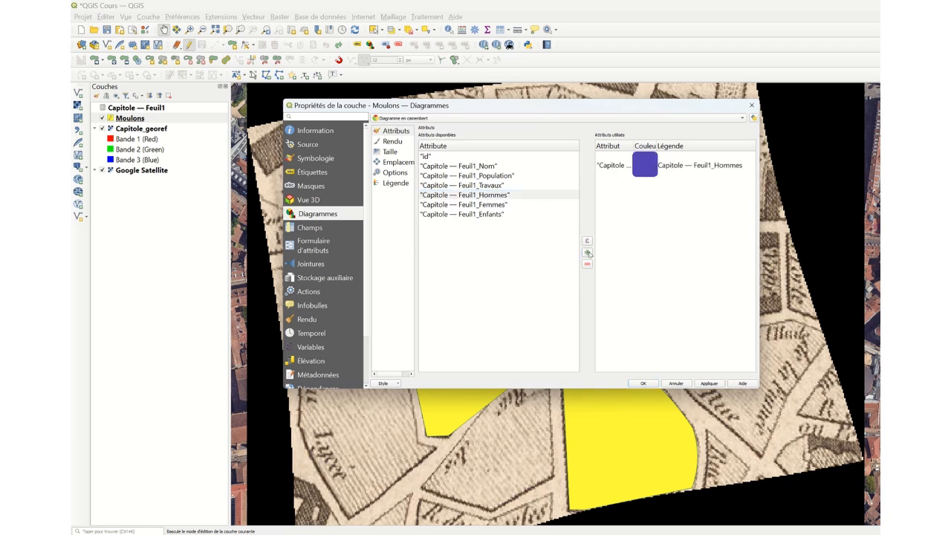
click(675, 166)
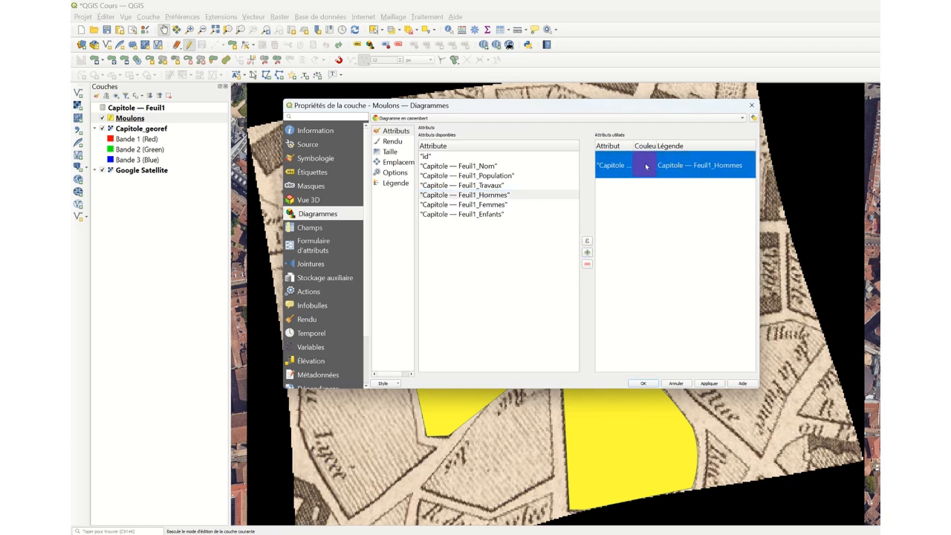
double_click(646, 167)
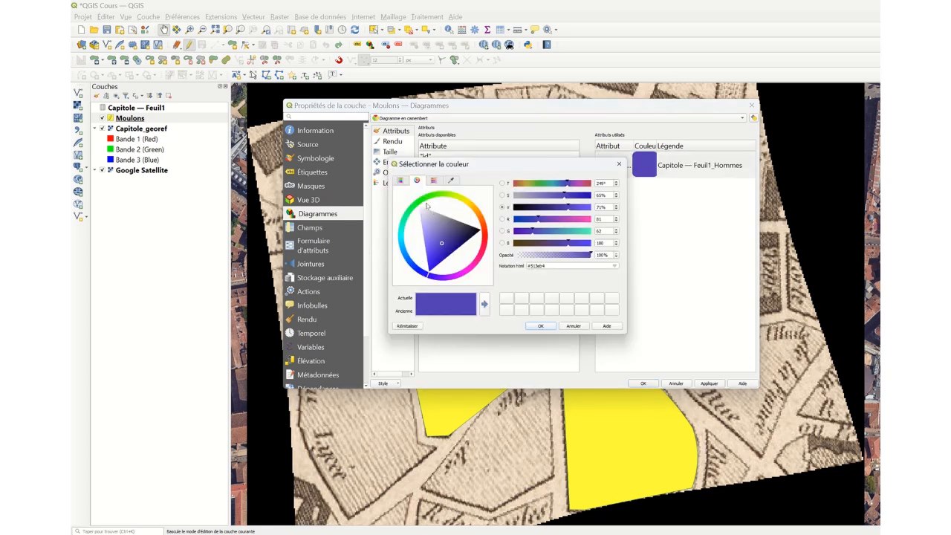
click(429, 197)
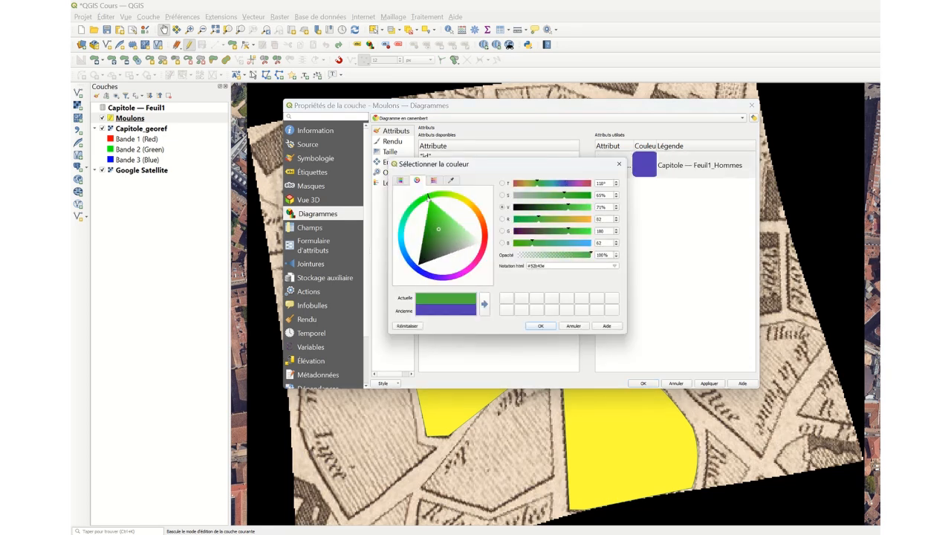
mouse_move(429, 197)
mouse_down()
mouse_move(417, 202)
mouse_move(435, 221)
mouse_move(424, 214)
mouse_up()
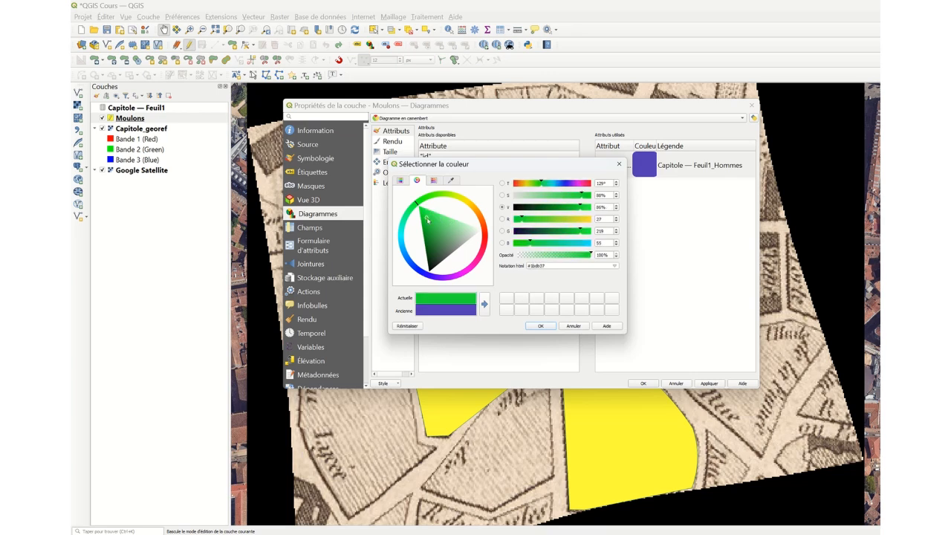
click(540, 325)
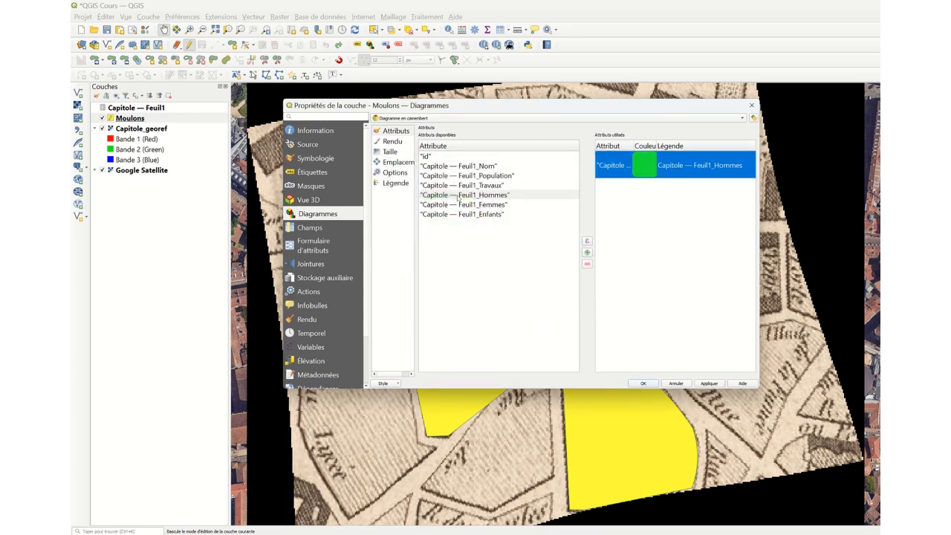
Step: Add the Capitole — Feuil1_Femmes attribute to the pie chart and give it a brown colour
click(459, 195)
click(481, 207)
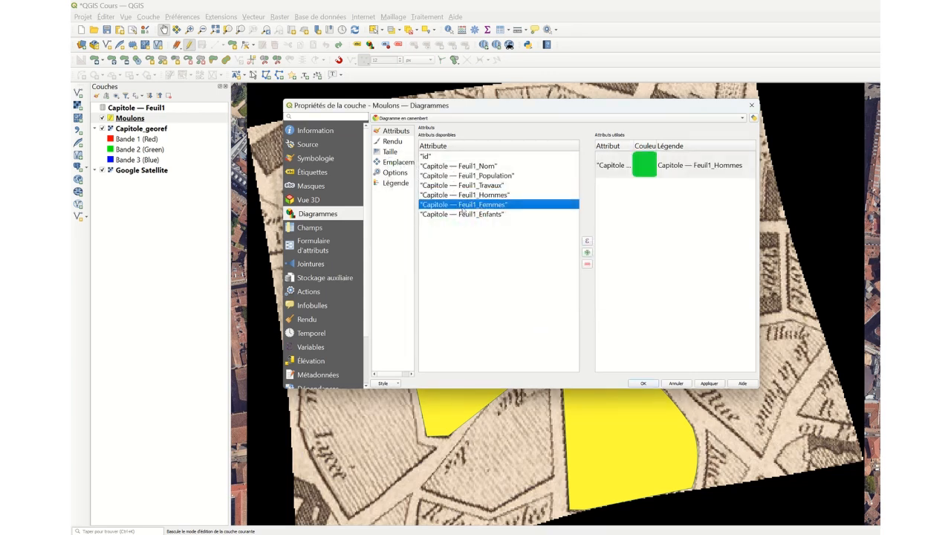
click(586, 253)
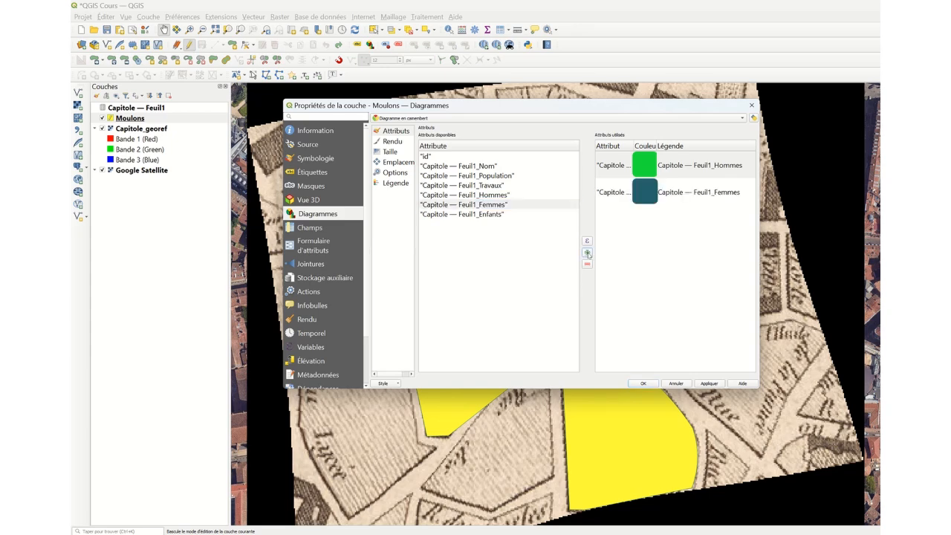
double_click(644, 191)
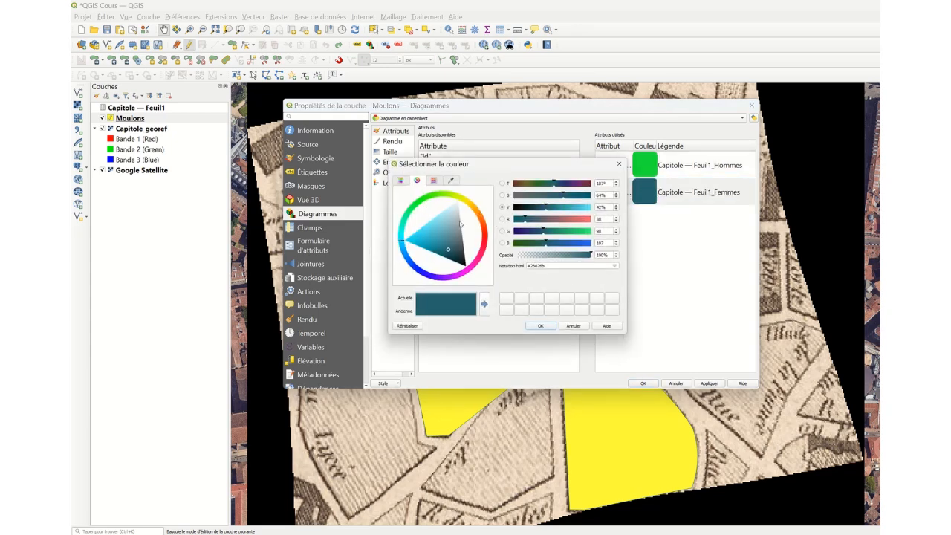
click(466, 201)
click(539, 325)
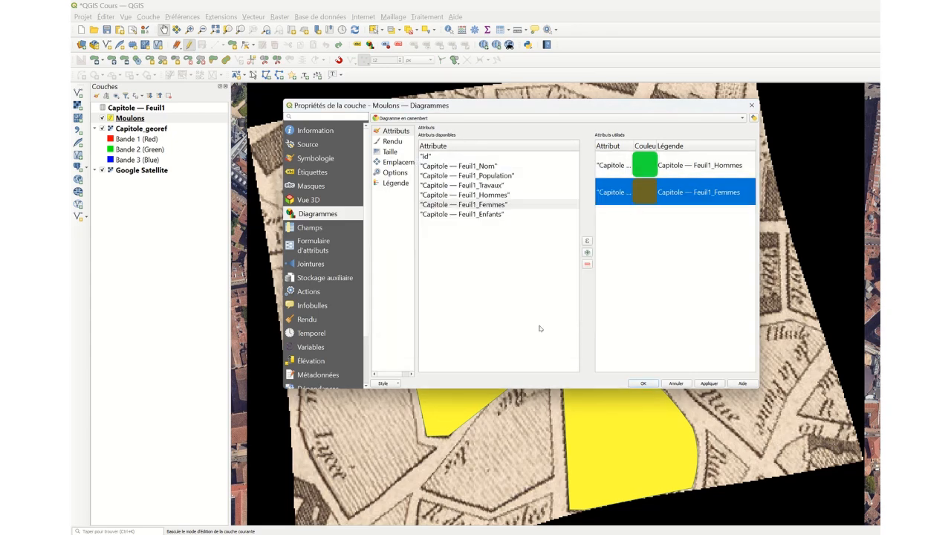
Step: Add the Capitole — Feuil1_Enfants attribute to the pie chart, and remove and re-add Capitole — Feuil1_Hommes so it comes last
click(460, 215)
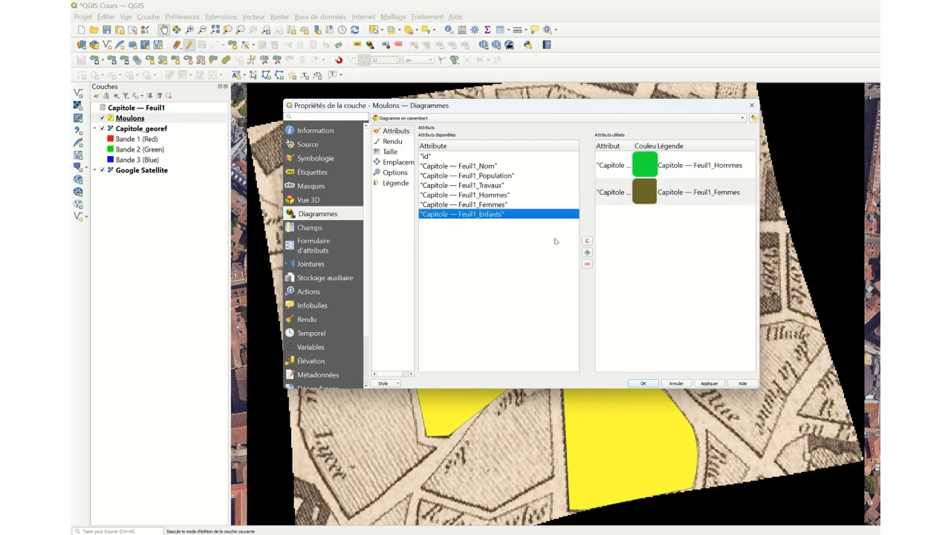
click(586, 253)
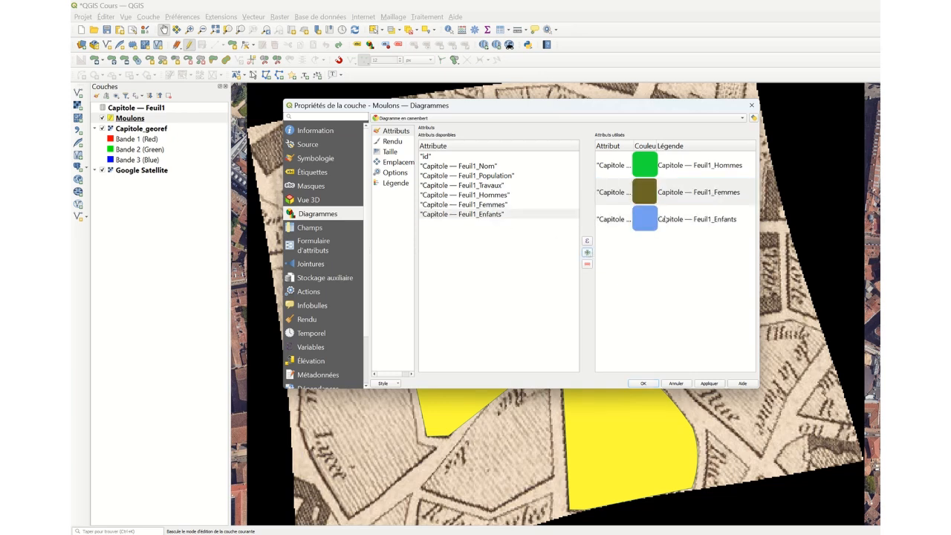
click(647, 166)
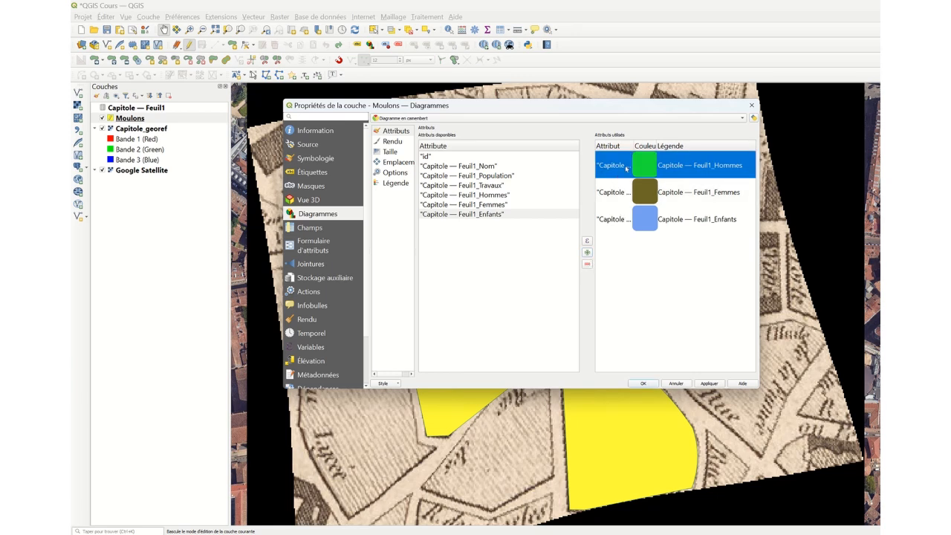
click(586, 265)
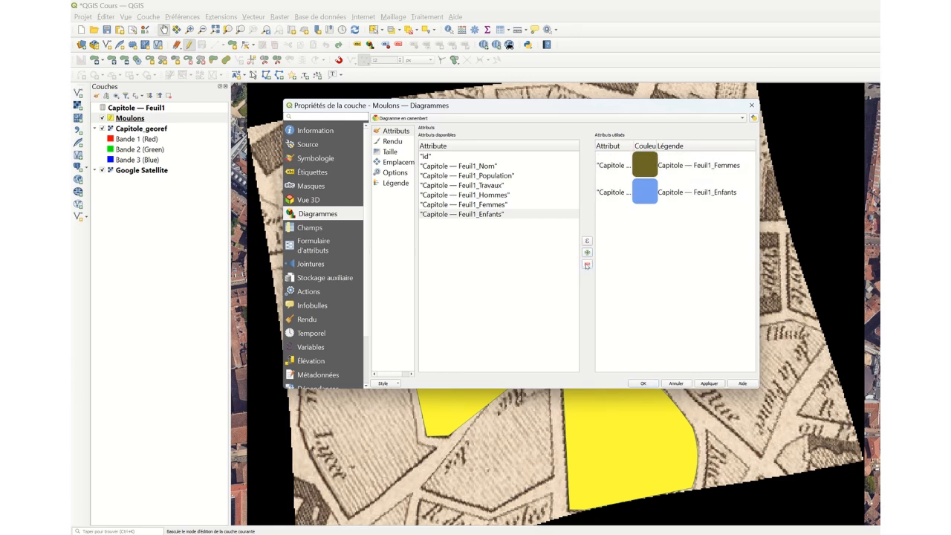
click(490, 194)
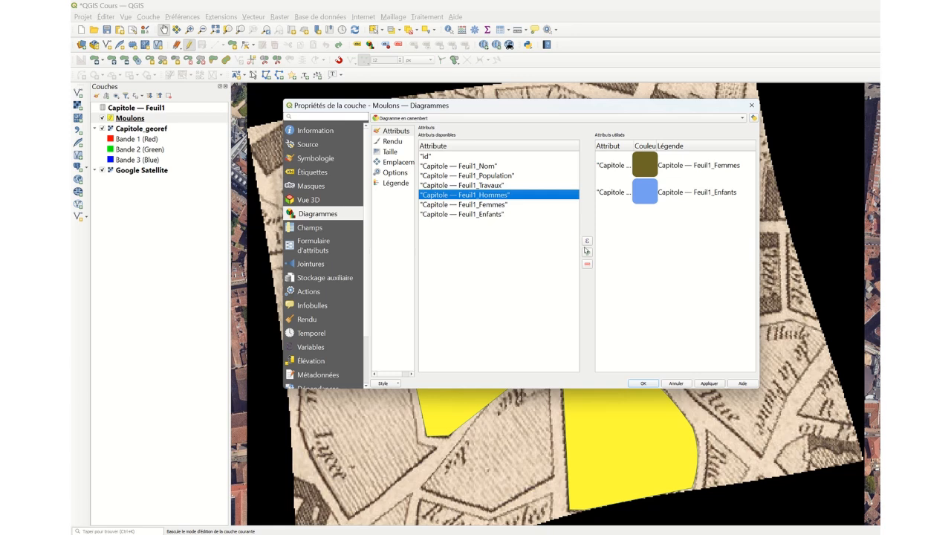
click(587, 253)
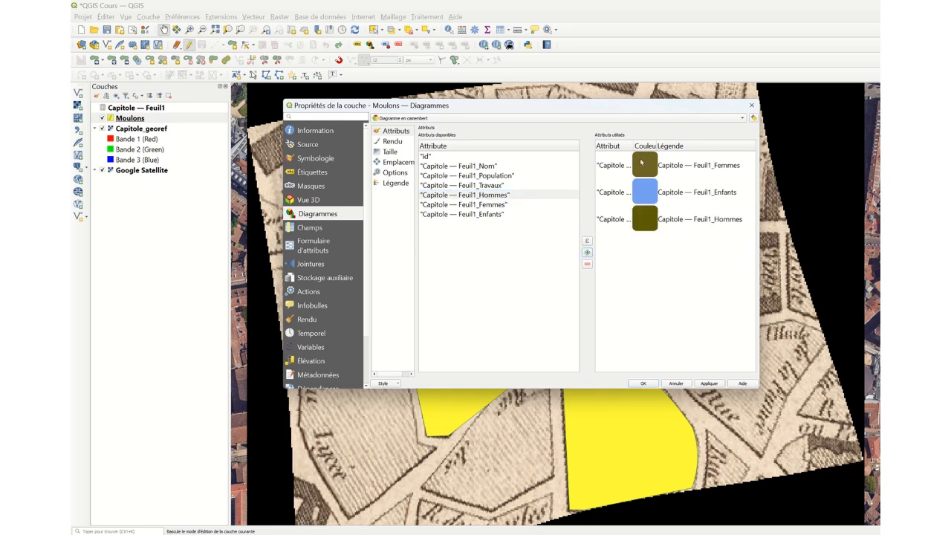
Step: Change the Capitole — Feuil1_Femmes colour to orange (#f98512) and apply the pie charts to the map, keeping the layer properties open
double_click(640, 158)
click(474, 227)
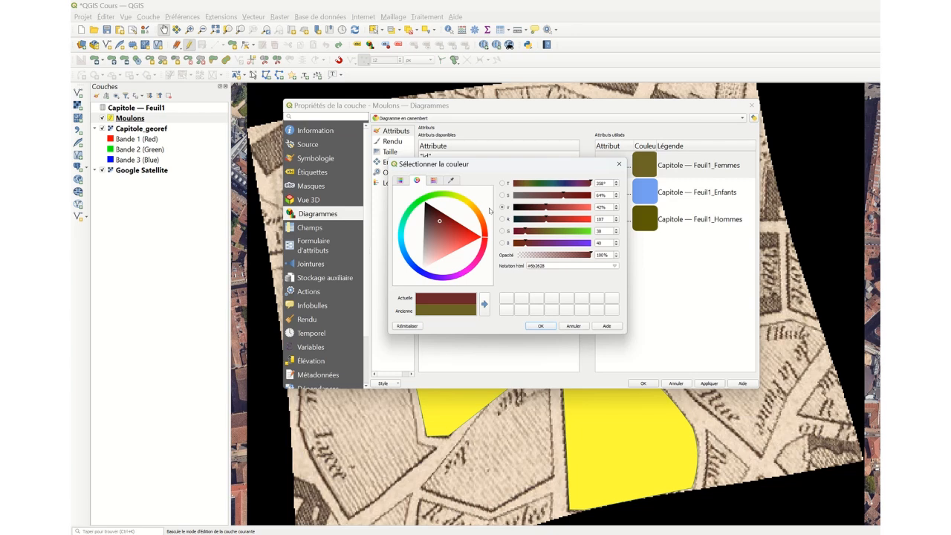
click(476, 210)
drag(461, 224, 473, 221)
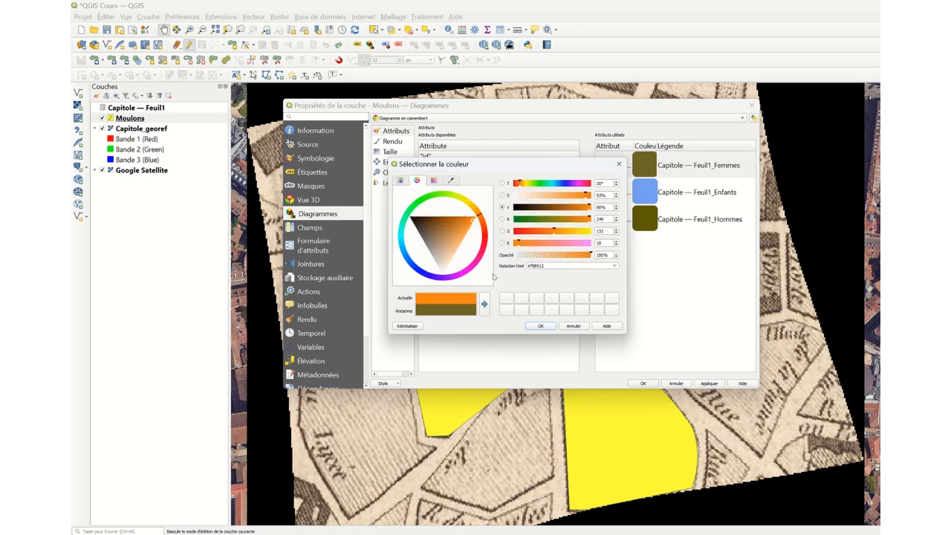
click(539, 326)
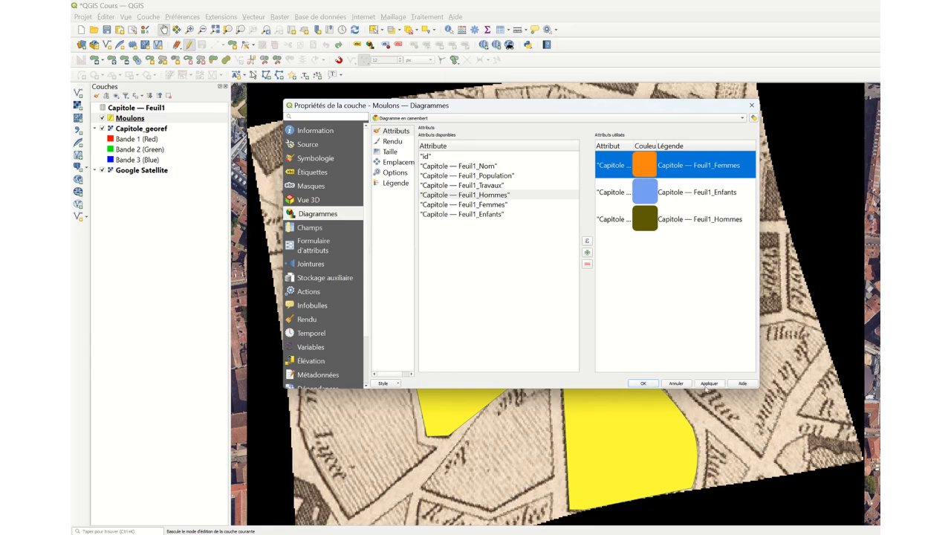
click(708, 383)
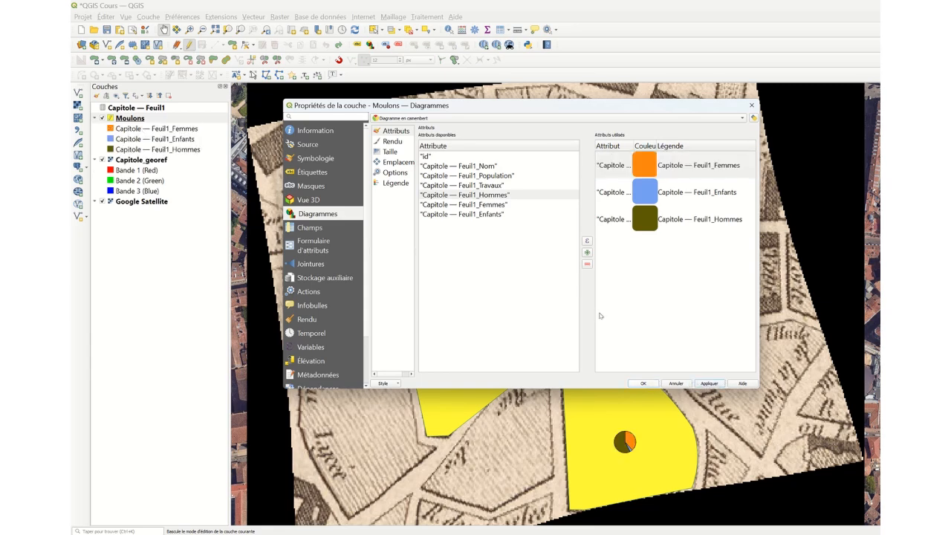
drag(542, 108, 337, 431)
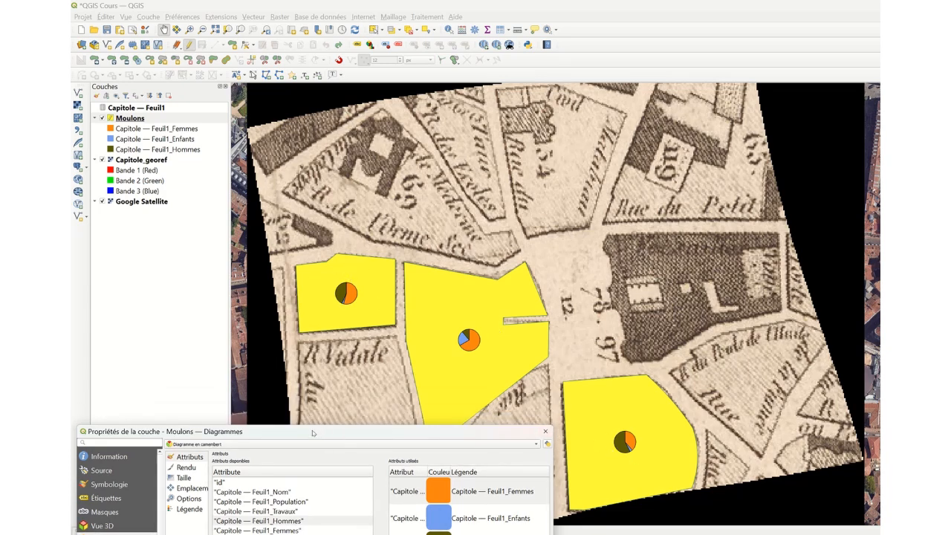
drag(313, 432, 445, 130)
Step: Set the fixed size (Taille fixe) of the pie charts to 30 millimetres and confirm the layer properties
click(313, 164)
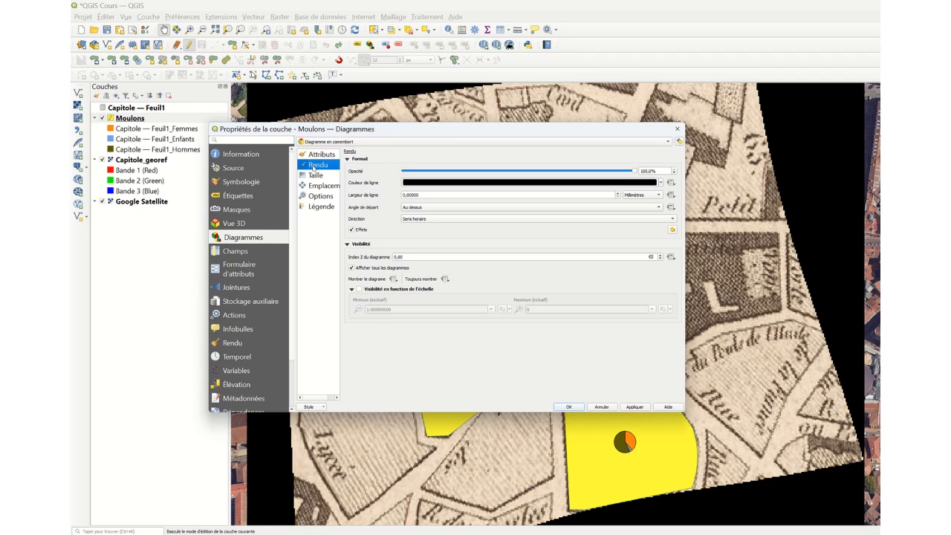
click(314, 175)
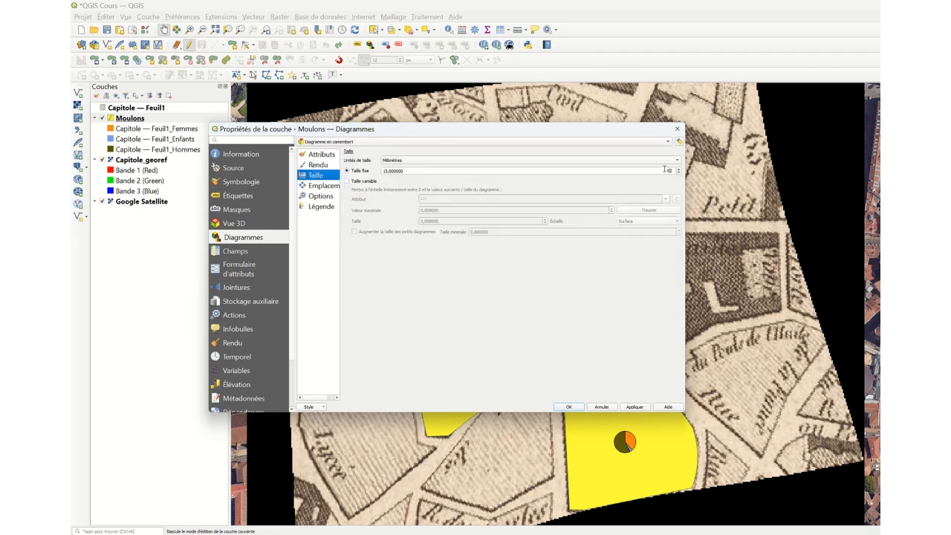
click(679, 169)
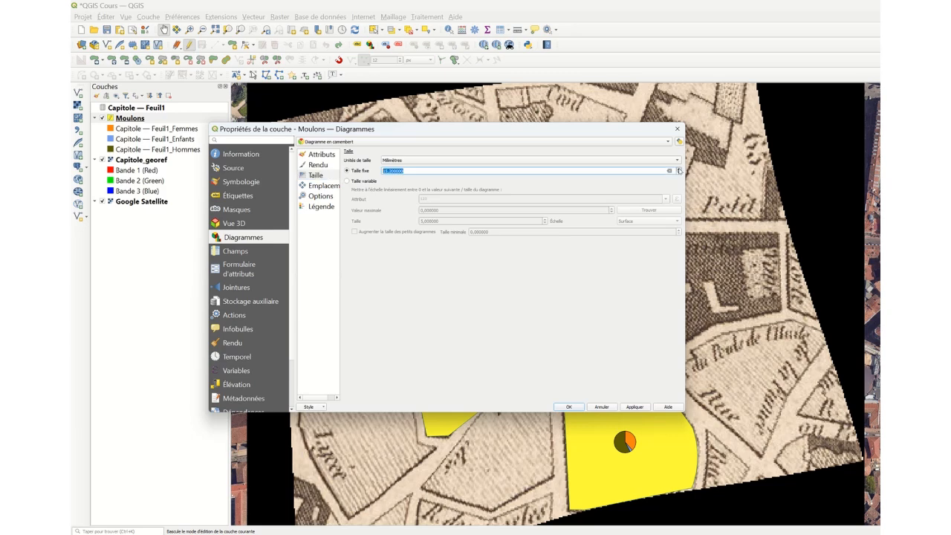
drag(422, 171, 375, 173)
text(30)
key(Return)
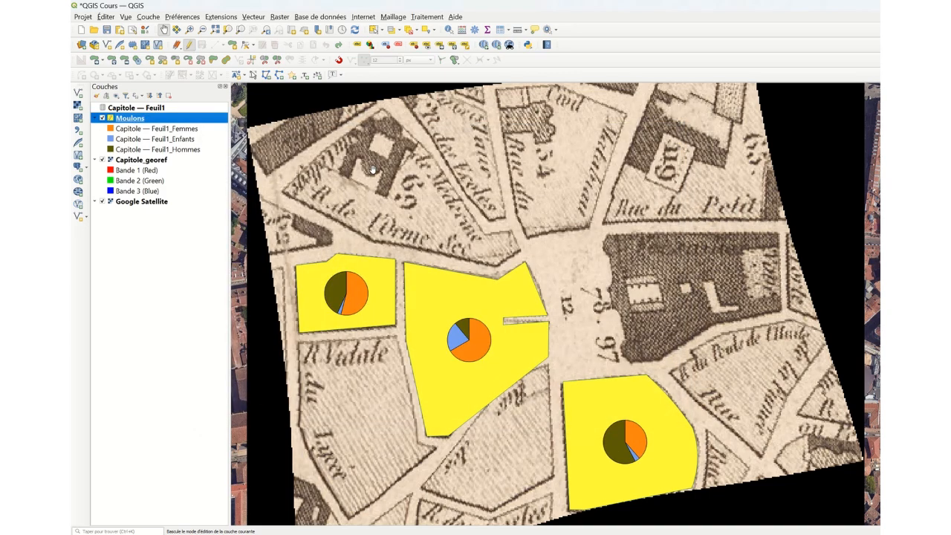
Step: Reopen the Moulons layer's diagram properties and review the placement, options and legend settings of the pie charts
double_click(123, 119)
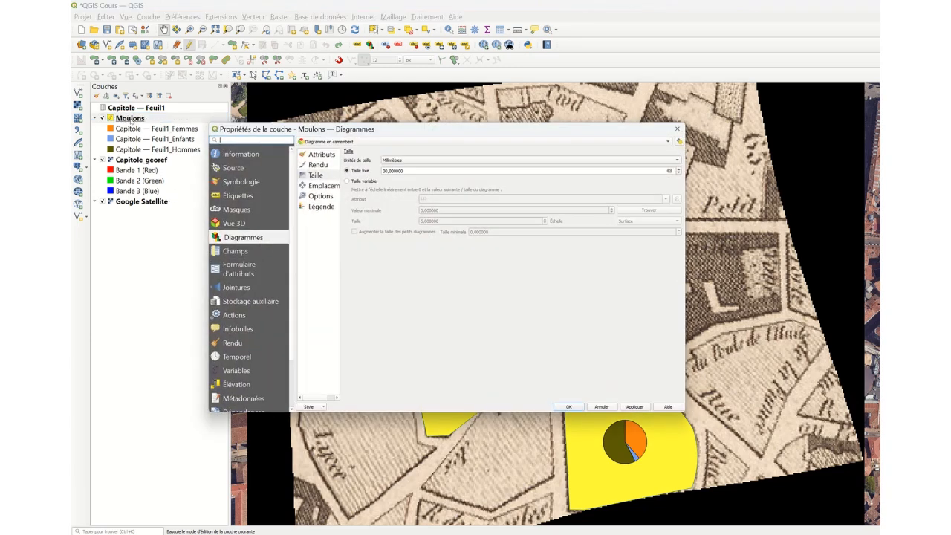
click(321, 186)
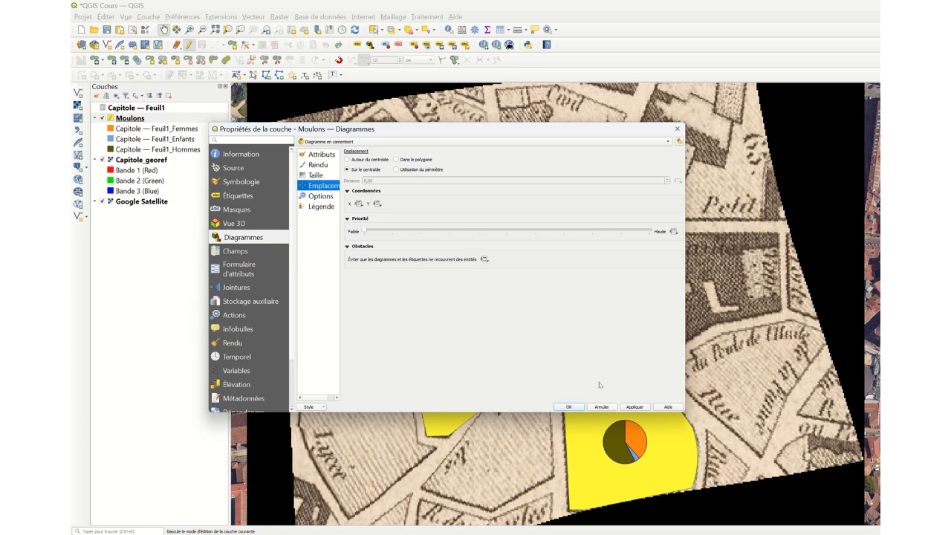
click(312, 196)
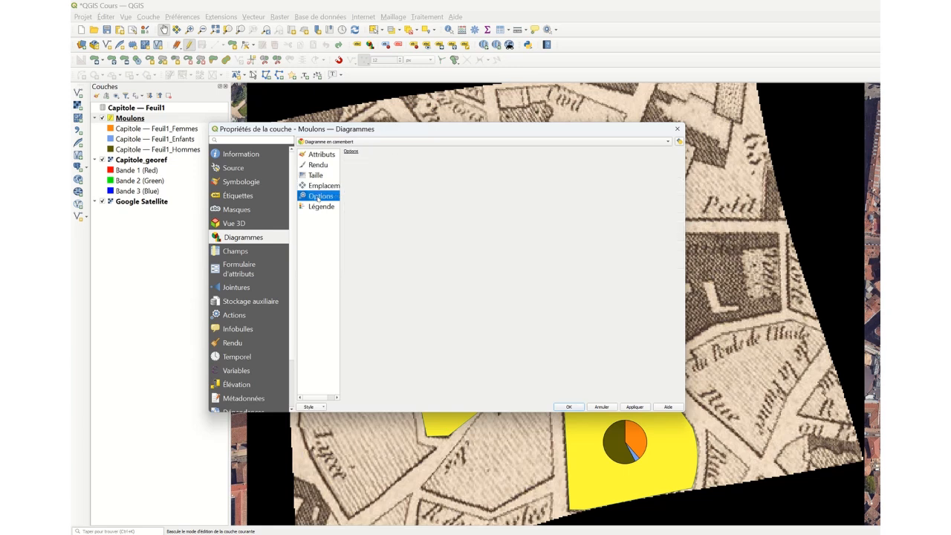
click(321, 208)
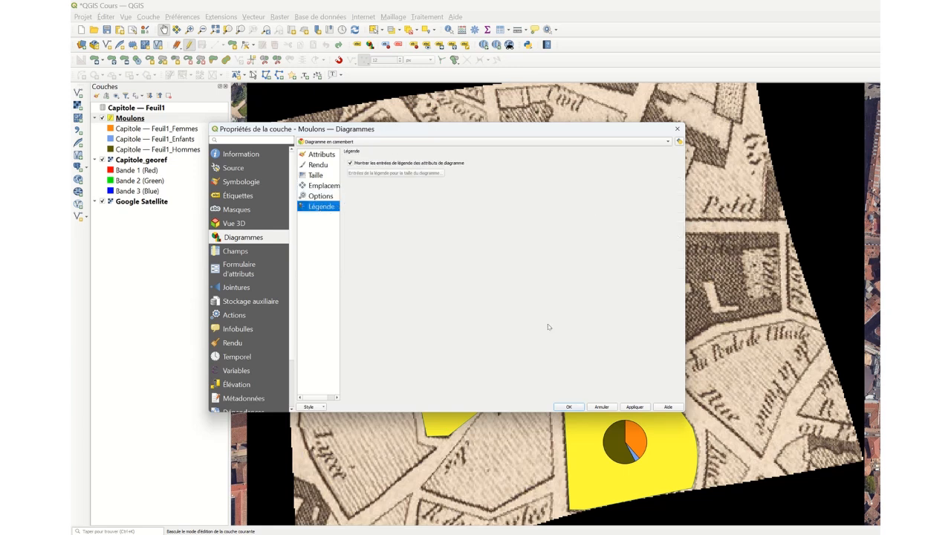